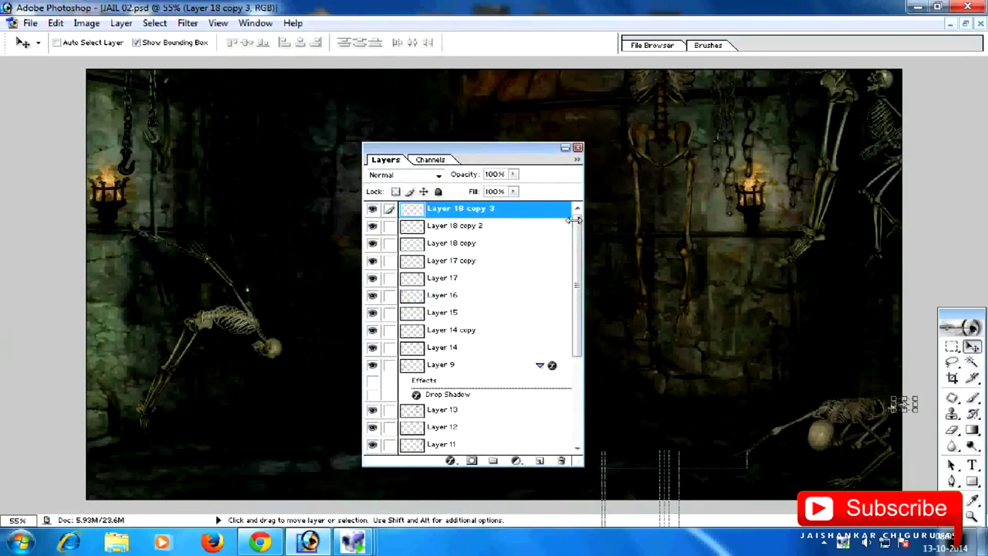
- Shrink the Layers palette and toggle the visibility of Layer 18 copy 2 to examine what it adds to the scene
{"action": "left_click_drag", "start_coordinate": [573, 220], "coordinate": [522, 221]}
{"action": "left_click_drag", "start_coordinate": [478, 465], "coordinate": [463, 327]}
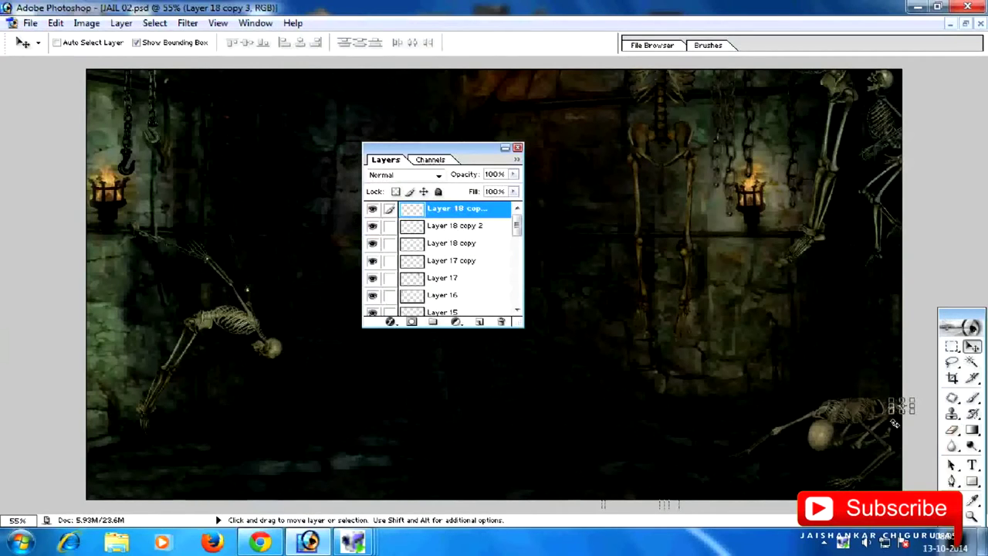
{"action": "left_click", "coordinate": [372, 227]}
{"action": "left_click", "coordinate": [372, 228]}
{"action": "left_click", "coordinate": [371, 228]}
{"action": "left_click", "coordinate": [372, 228]}
{"action": "left_click", "coordinate": [372, 226]}
{"action": "left_click", "coordinate": [372, 226]}
- Toggle the visibility of Layer 17 copy, Layer 18 copy and Layer 16 to identify their contents, leaving them shown
{"action": "left_click", "coordinate": [372, 260]}
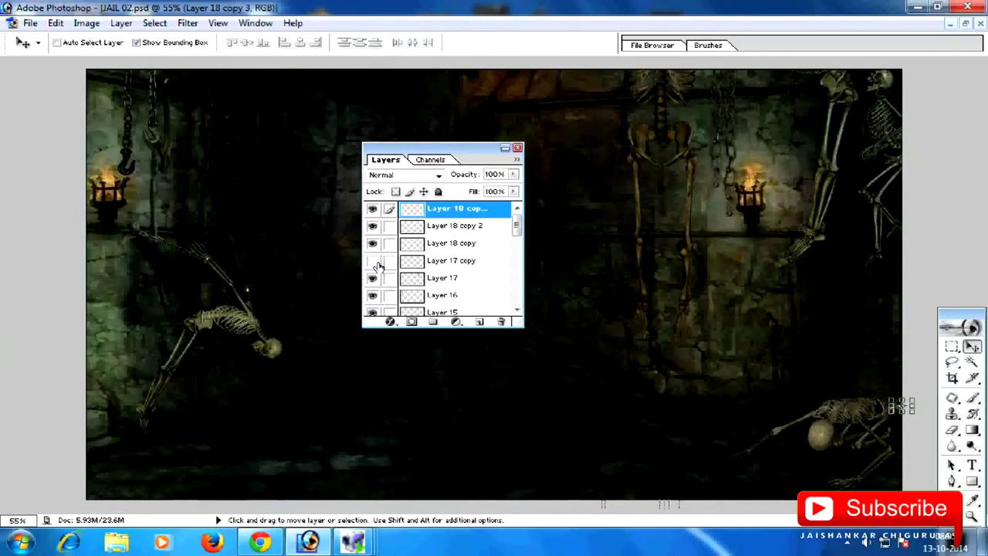
{"action": "left_click", "coordinate": [373, 261]}
{"action": "left_click", "coordinate": [373, 261]}
{"action": "left_click", "coordinate": [374, 262]}
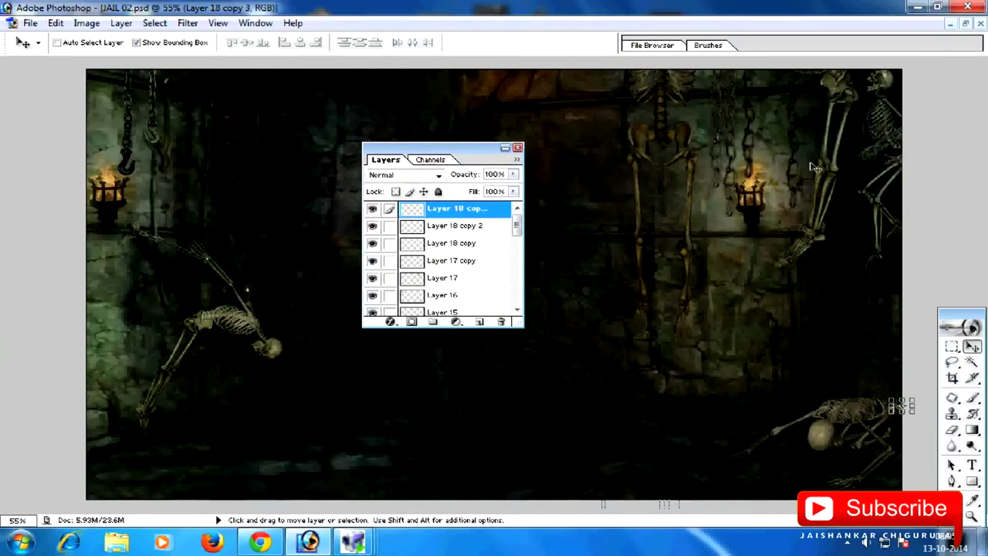
{"action": "left_click", "coordinate": [372, 245]}
{"action": "scroll", "coordinate": [391, 208], "scroll_direction": "down", "scroll_amount": 1}
{"action": "left_click", "coordinate": [373, 263]}
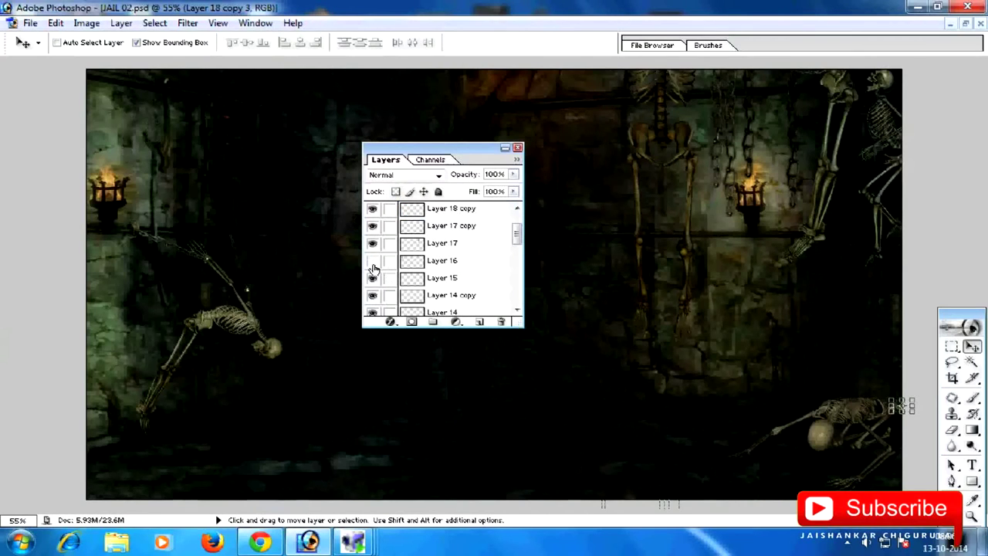
{"action": "left_click", "coordinate": [373, 265]}
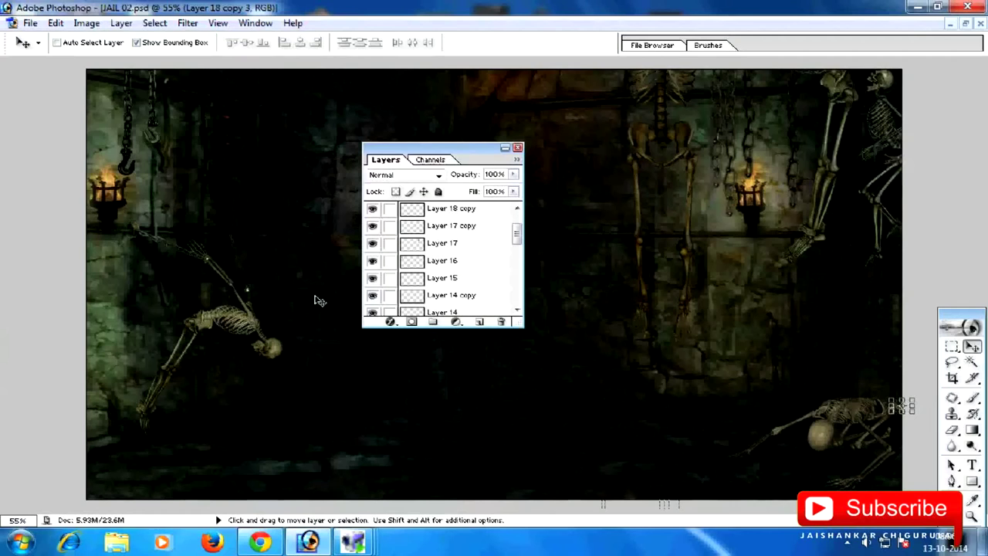
- Toggle Layer 9, Layer 13 and Layer 12 off and on to check which scene elements they hold
{"action": "scroll", "coordinate": [374, 299], "scroll_direction": "down", "scroll_amount": 1}
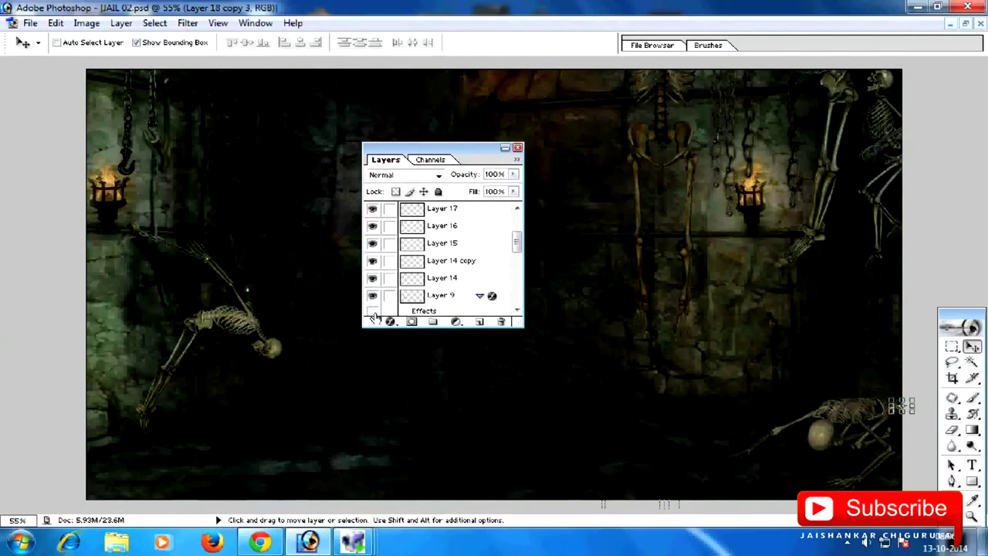
{"action": "left_click", "coordinate": [374, 298]}
{"action": "left_click", "coordinate": [374, 296]}
{"action": "scroll", "coordinate": [374, 293], "scroll_direction": "down", "scroll_amount": 2}
{"action": "left_click", "coordinate": [373, 271]}
{"action": "left_click", "coordinate": [373, 272]}
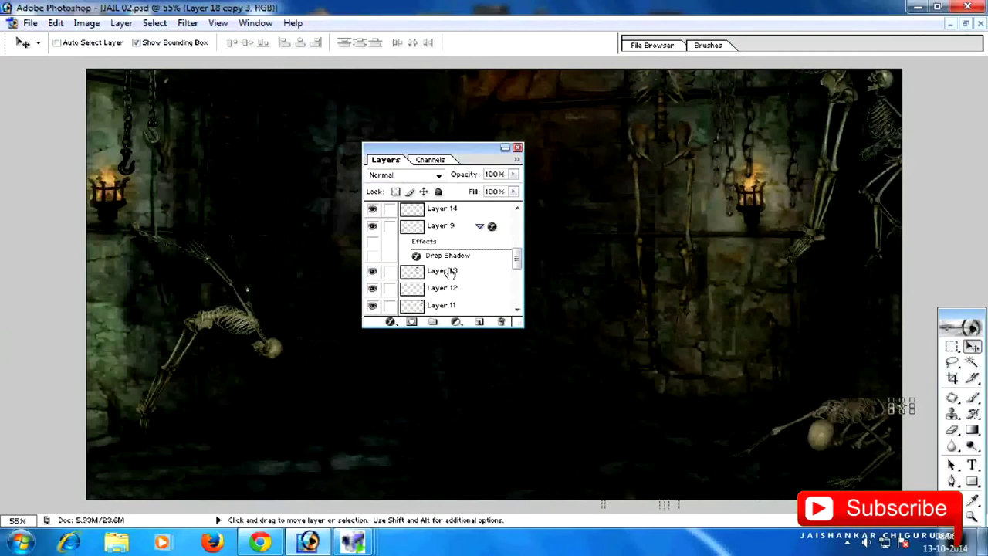
{"action": "scroll", "coordinate": [388, 280], "scroll_direction": "down", "scroll_amount": 1}
{"action": "left_click", "coordinate": [374, 254]}
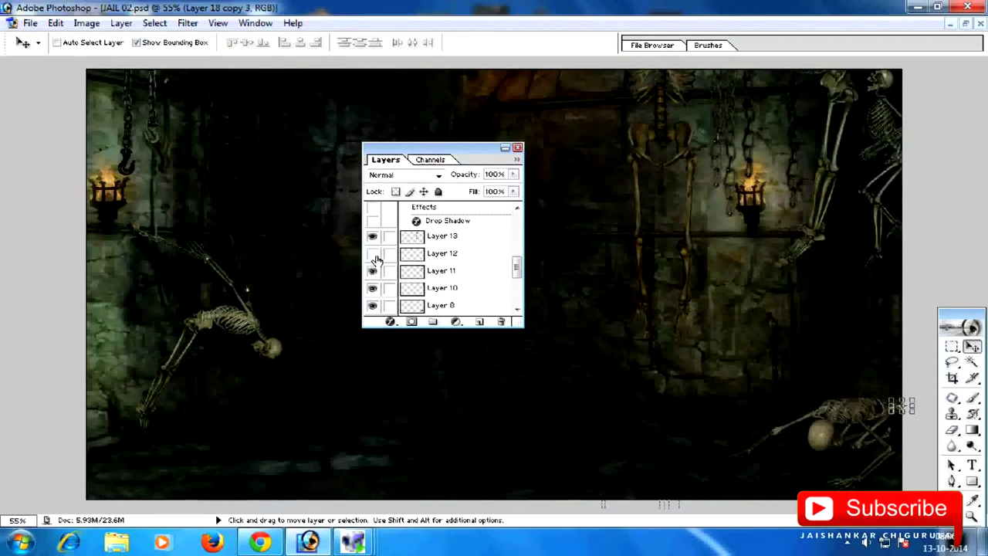
{"action": "left_click", "coordinate": [373, 255]}
- Hide and show Layer 8 repeatedly to examine the element it contributes to the dungeon scene
{"action": "scroll", "coordinate": [379, 282], "scroll_direction": "down", "scroll_amount": 1}
{"action": "scroll", "coordinate": [381, 287], "scroll_direction": "up", "scroll_amount": 1}
{"action": "scroll", "coordinate": [382, 291], "scroll_direction": "down", "scroll_amount": 2}
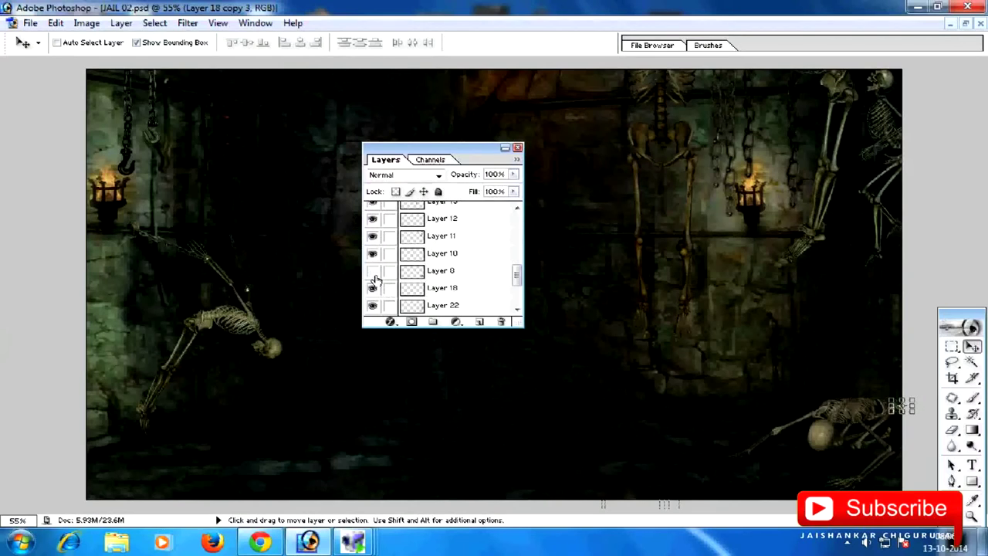
{"action": "left_click", "coordinate": [373, 273]}
{"action": "left_click", "coordinate": [373, 273]}
{"action": "left_click", "coordinate": [373, 273]}
{"action": "left_click", "coordinate": [372, 275]}
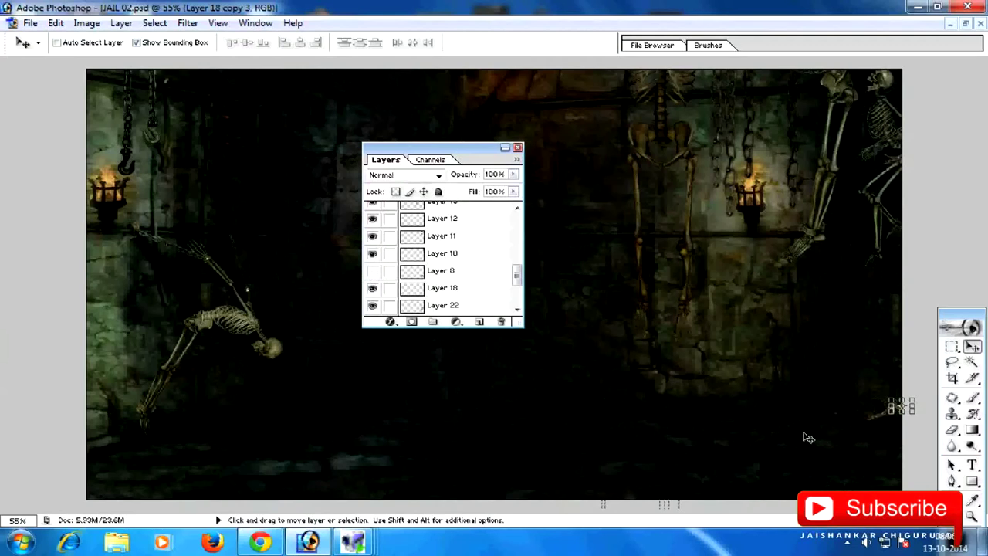
{"action": "left_click", "coordinate": [371, 272]}
- Toggle Layer 24 copy, Layer 24 and the background Layer 7 to examine the remaining elements and the backdrop separately
{"action": "scroll", "coordinate": [378, 276], "scroll_direction": "down", "scroll_amount": 2}
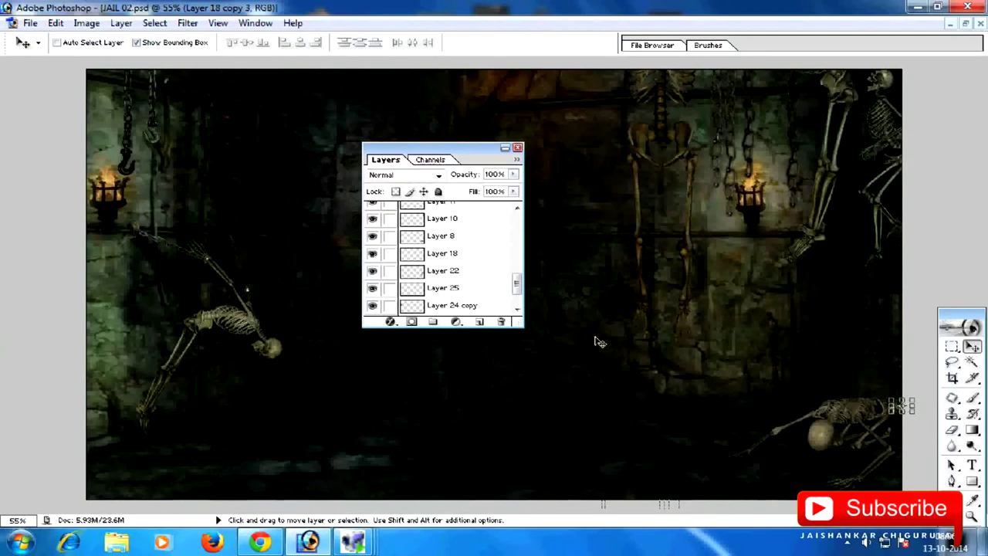
{"action": "left_click", "coordinate": [372, 305]}
{"action": "left_click", "coordinate": [372, 305]}
{"action": "scroll", "coordinate": [503, 253], "scroll_direction": "down", "scroll_amount": 2}
{"action": "left_click", "coordinate": [372, 288]}
{"action": "left_click", "coordinate": [372, 288]}
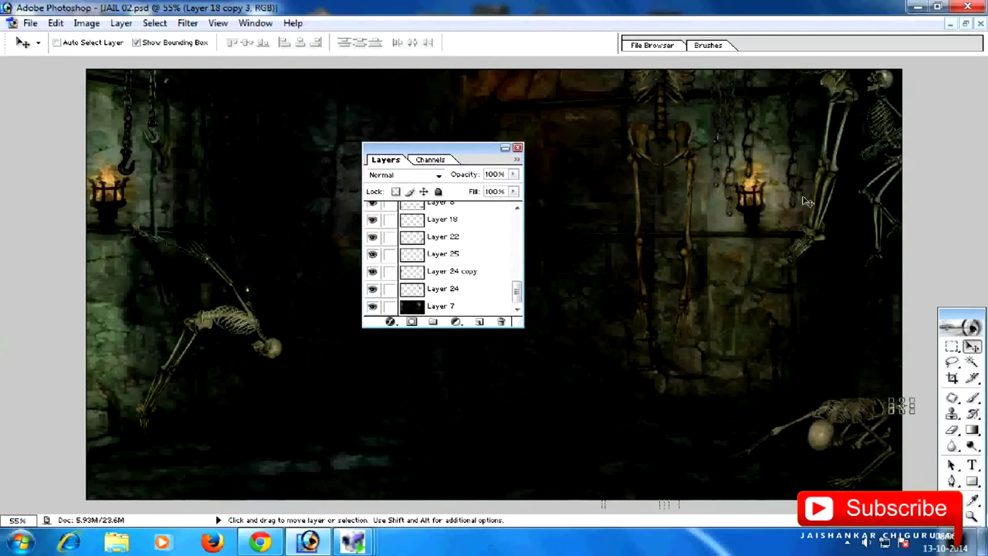
{"action": "left_click", "coordinate": [372, 306]}
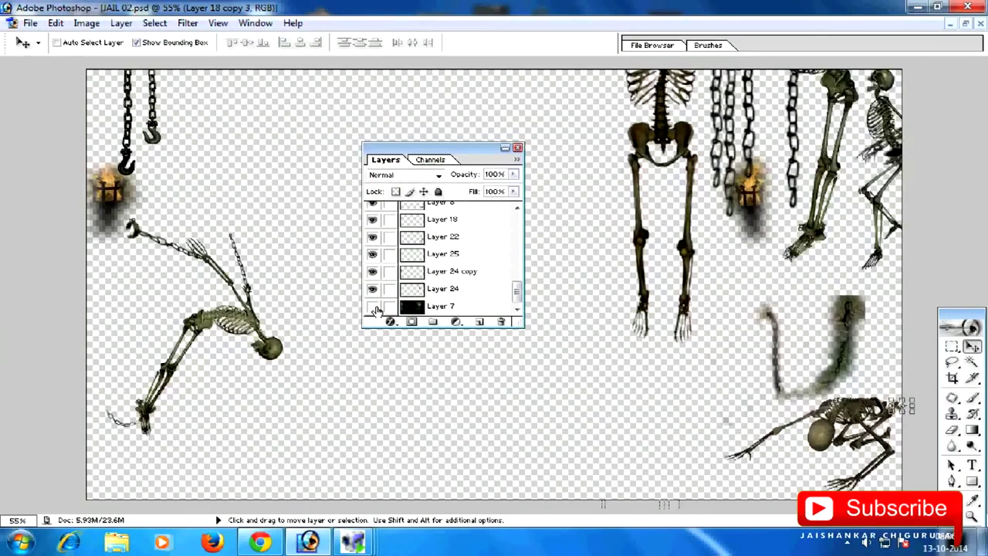
{"action": "left_click", "coordinate": [373, 307]}
{"action": "left_click", "coordinate": [373, 307]}
{"action": "left_click", "coordinate": [373, 308]}
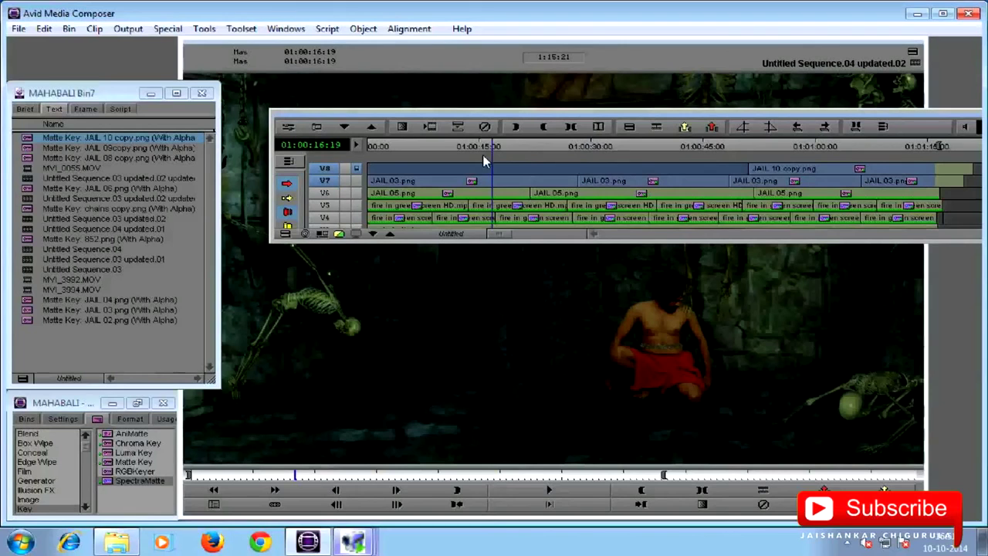
- In Avid Media Composer, move the playhead to 01:00:49:18, add video tracks V9 to V11, and minimize the program window
{"action": "left_click_drag", "start_coordinate": [522, 152], "coordinate": [739, 178]}
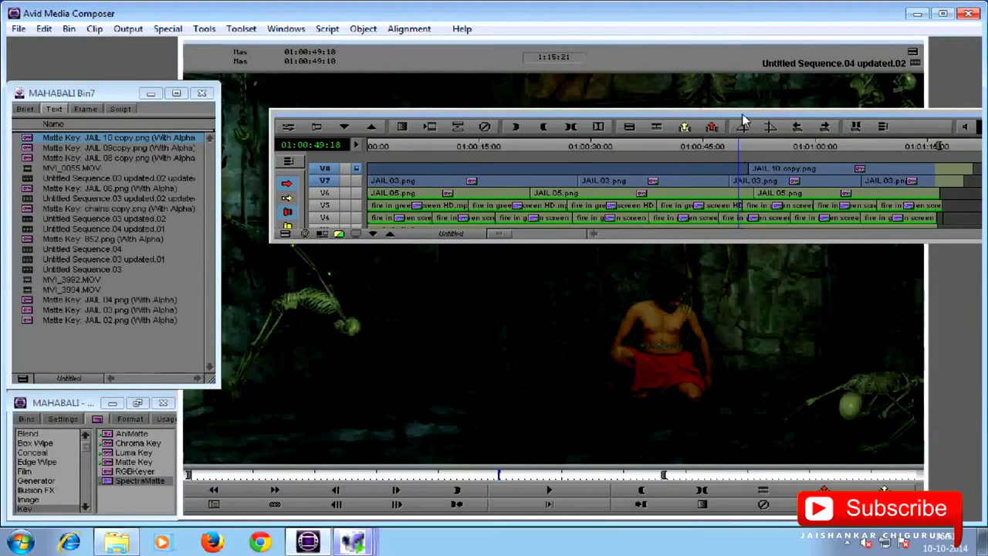
{"action": "left_click_drag", "start_coordinate": [745, 117], "coordinate": [611, 127]}
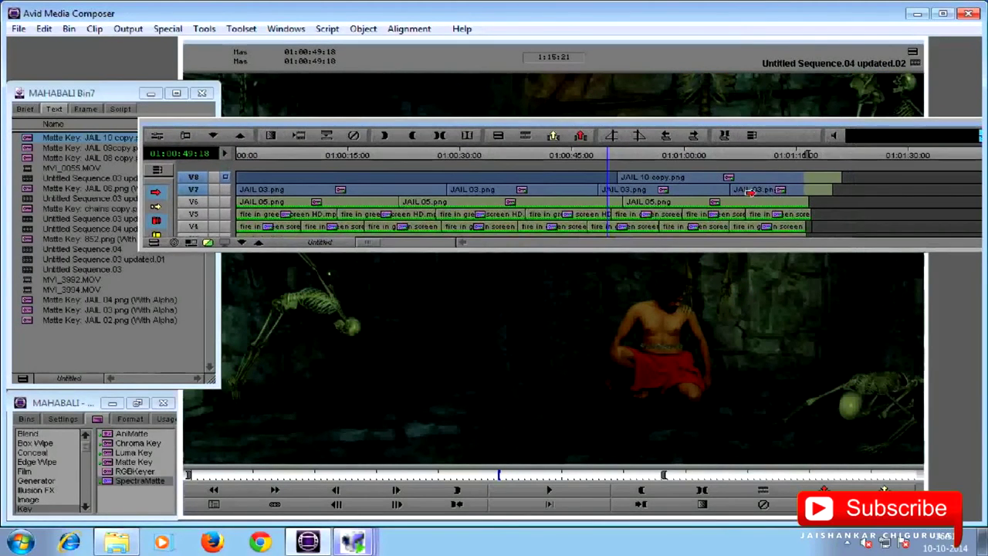
{"action": "left_click", "coordinate": [710, 177]}
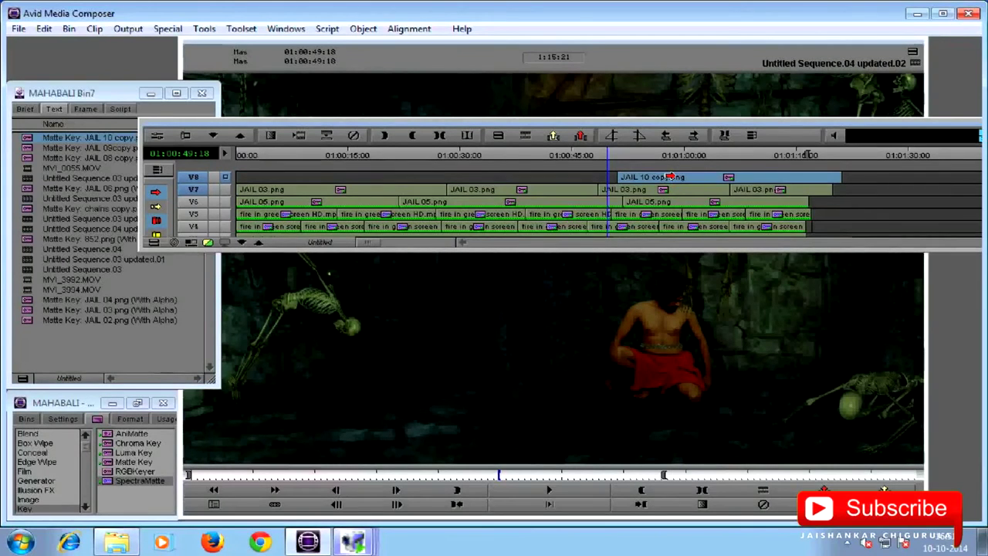
{"action": "key", "text": "ctrl+y"}
{"action": "key", "text": "ctrl+y"}
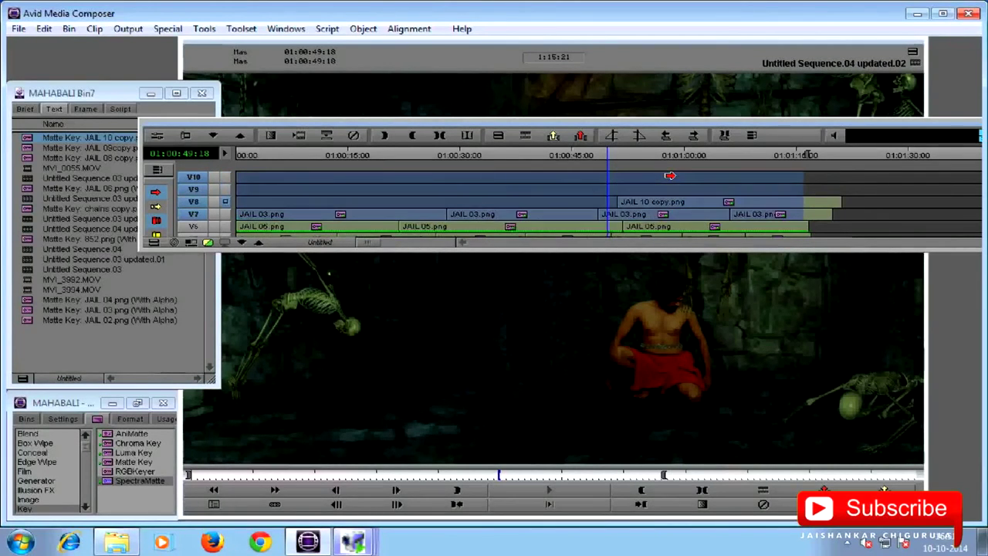
{"action": "key", "text": "ctrl+y"}
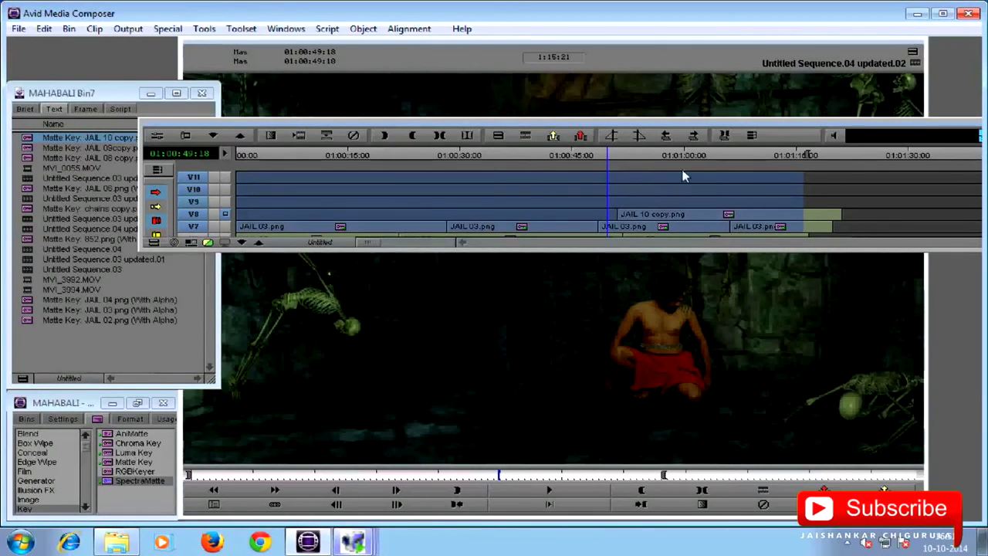
{"action": "left_click_drag", "start_coordinate": [678, 124], "coordinate": [659, 107]}
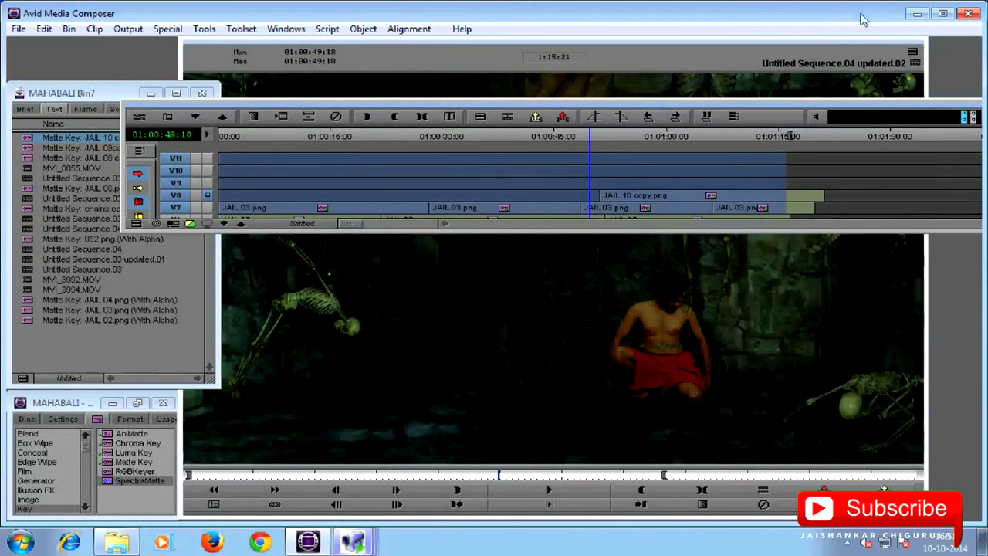
{"action": "left_click", "coordinate": [917, 13]}
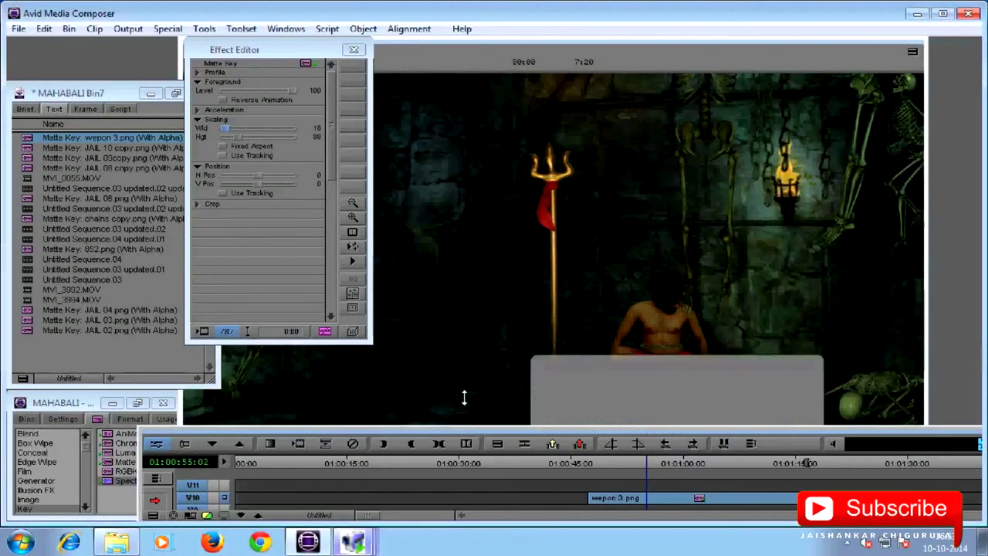
- Enlarge the timeline window and move the playhead within the wepon 3.png clip to 01:00:53:01
{"action": "left_click_drag", "start_coordinate": [458, 427], "coordinate": [457, 393]}
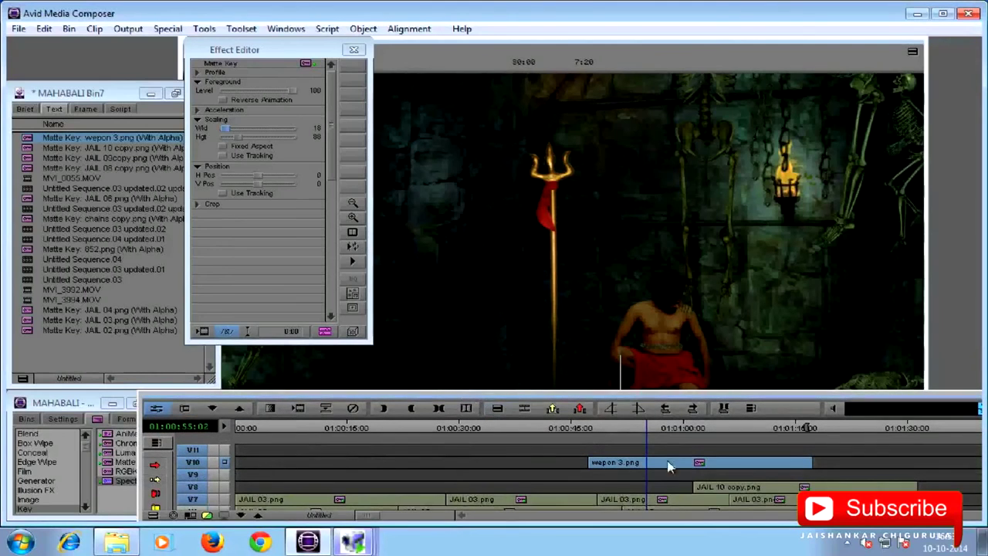
{"action": "left_click", "coordinate": [699, 432]}
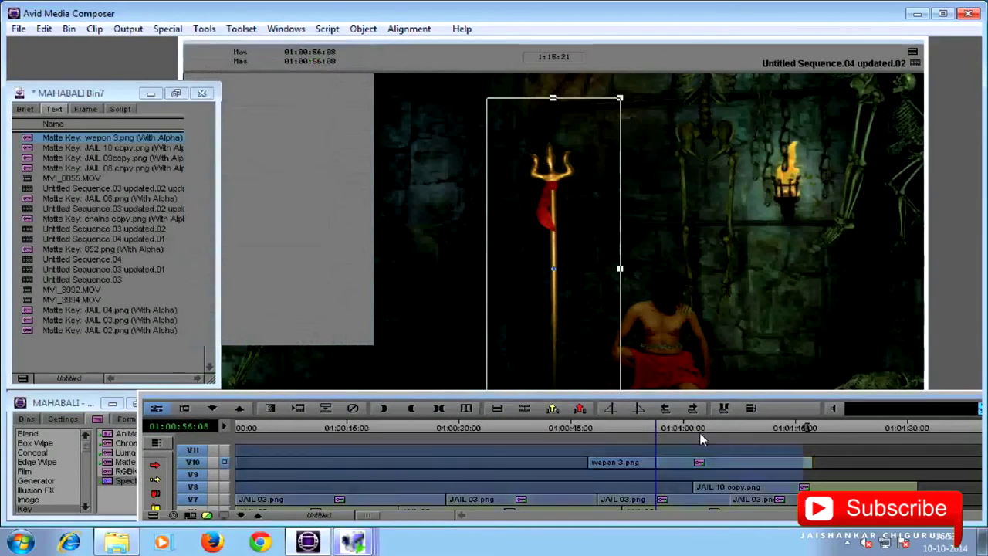
{"action": "left_click", "coordinate": [951, 407]}
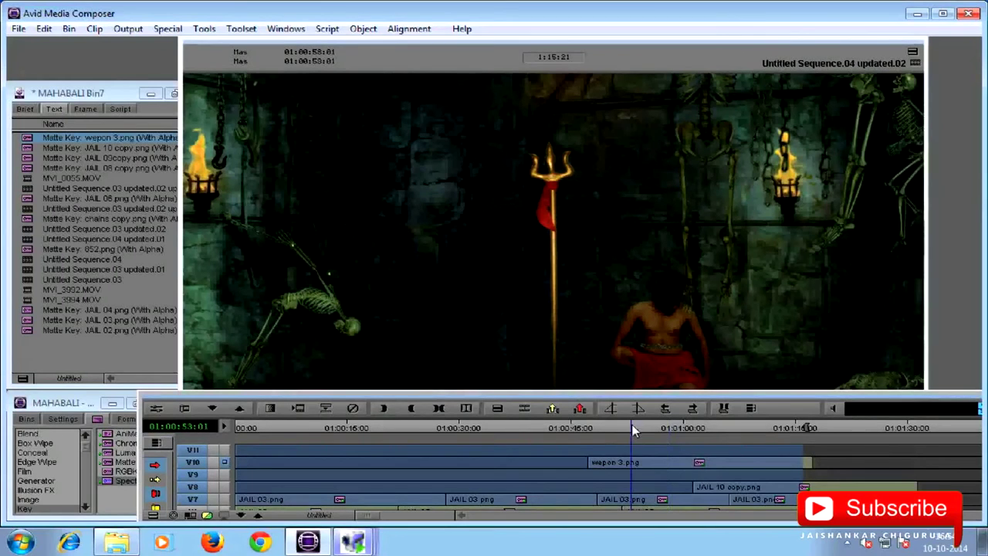
- Open the Matte Key effect of the wepon 3.png clip on V10 for editing and promote it to 3D
{"action": "left_click", "coordinate": [630, 461]}
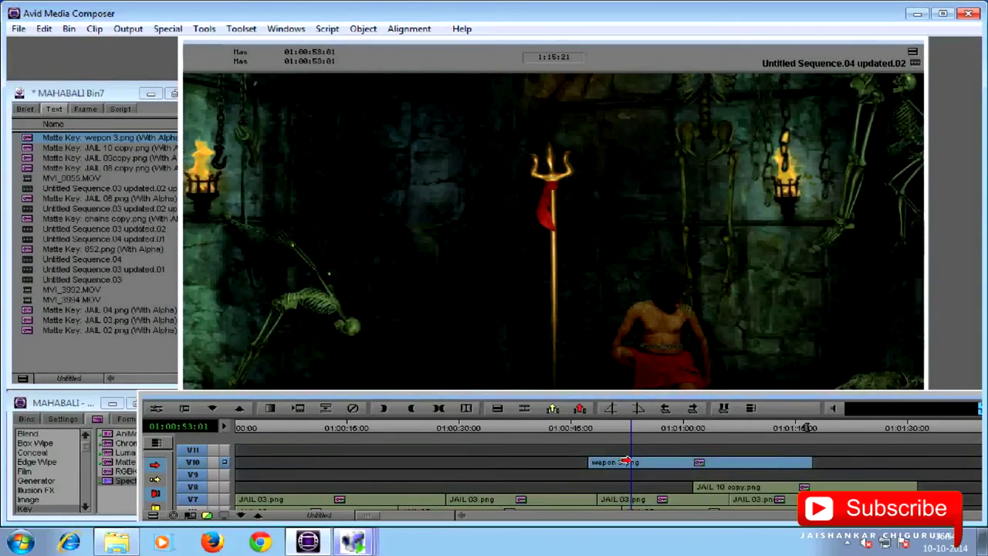
{"action": "left_click", "coordinate": [156, 409]}
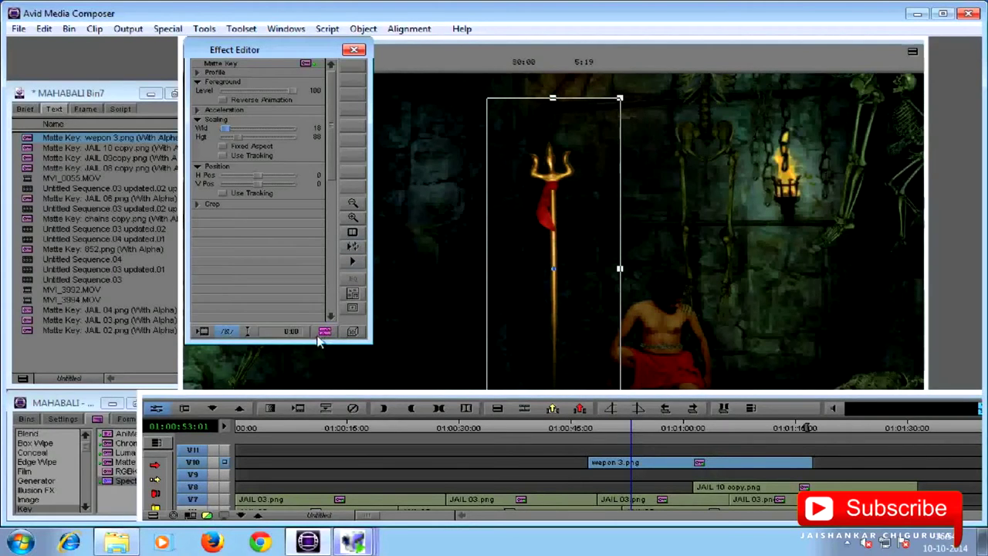
{"action": "left_click", "coordinate": [351, 331]}
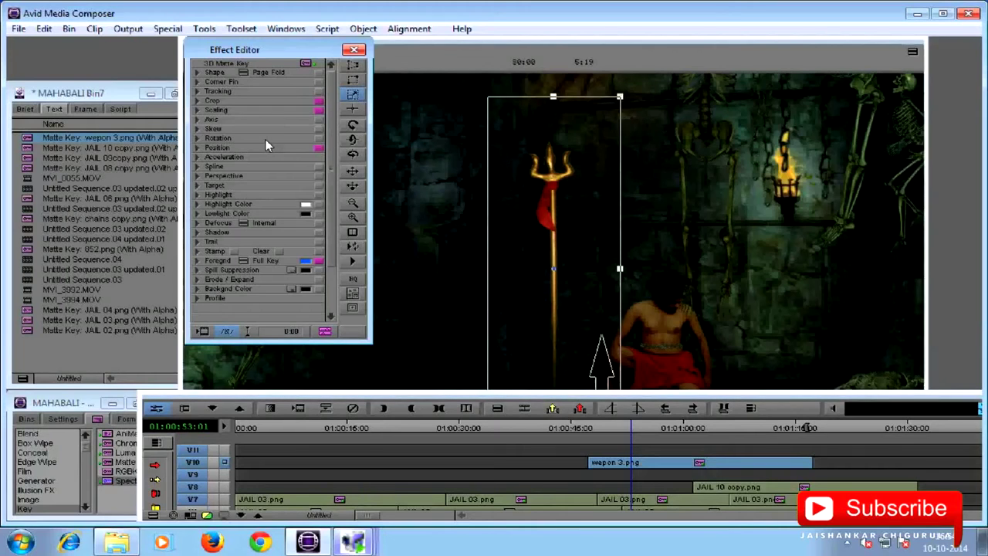
- Tilt the trident slightly by setting the 3D Matte Key's Z rotation to 1
{"action": "left_click", "coordinate": [196, 139]}
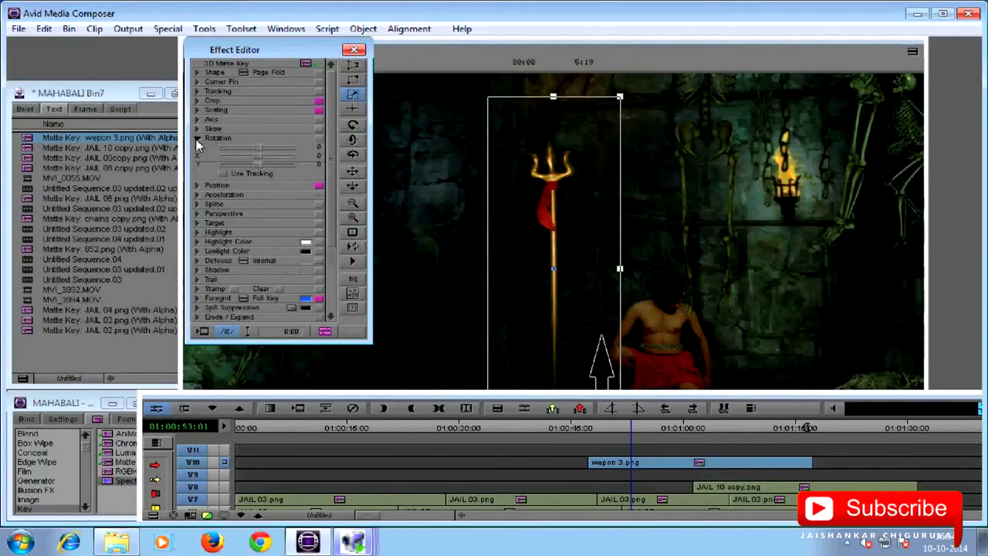
{"action": "left_click", "coordinate": [260, 152]}
{"action": "key", "text": "Right"}
{"action": "key", "text": "Right"}
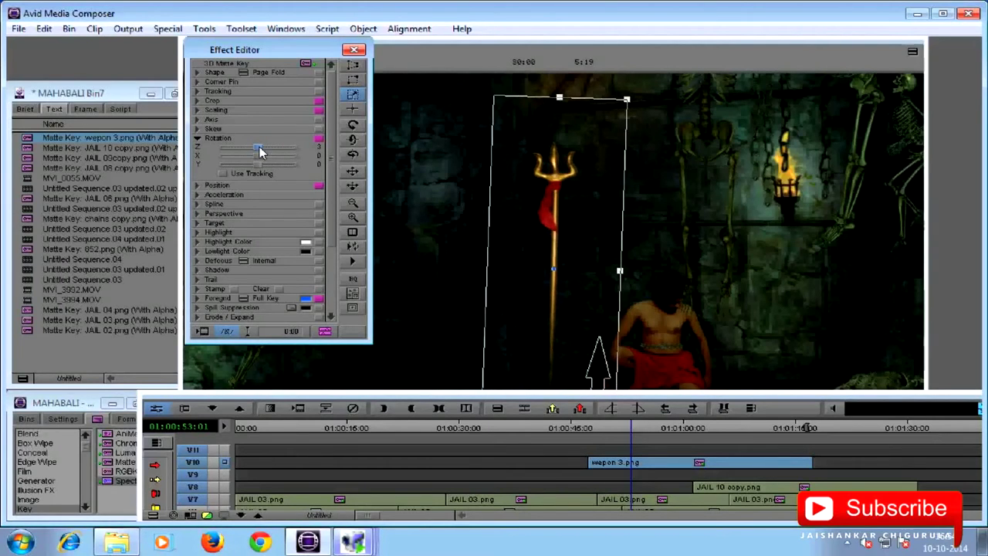
{"action": "key", "text": "Right"}
{"action": "key", "text": "Left"}
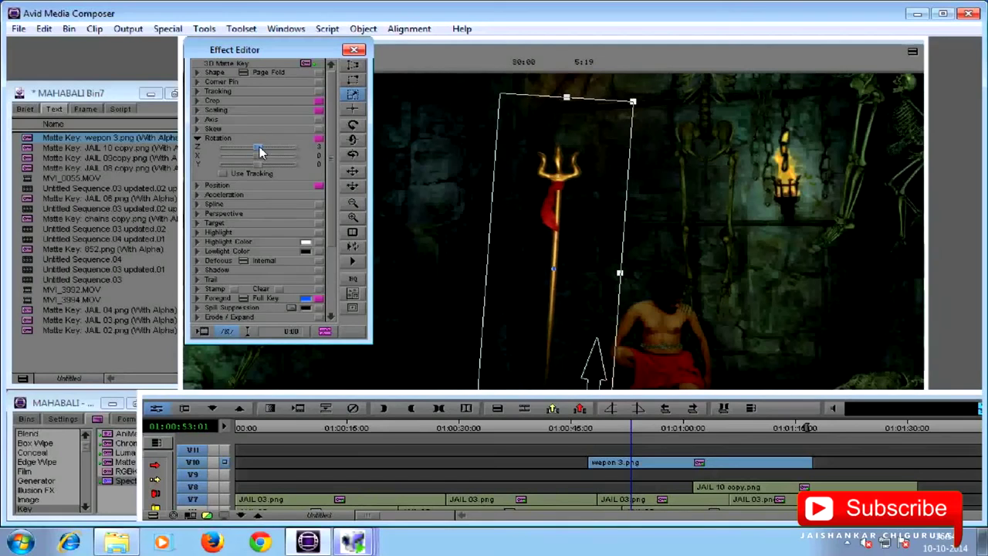
{"action": "key", "text": "Left"}
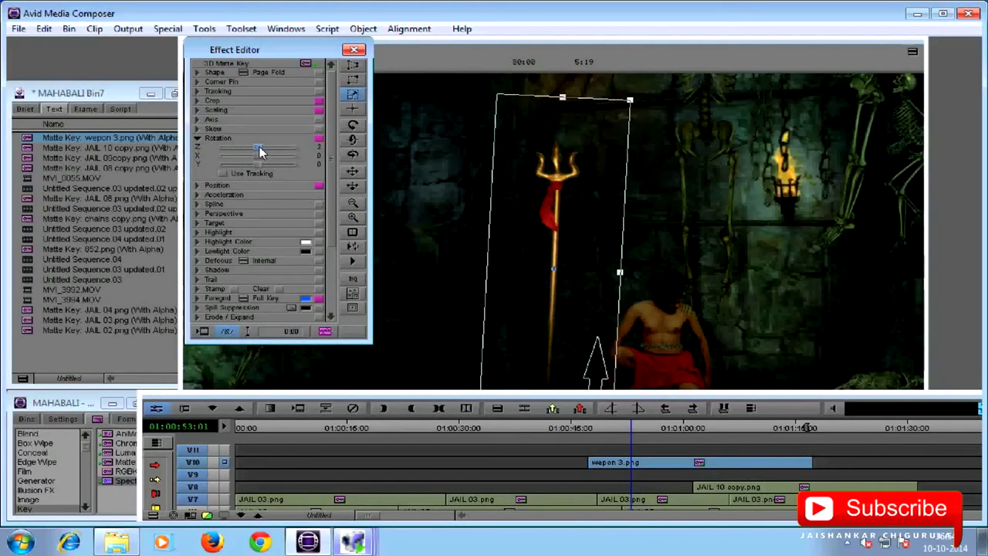
{"action": "key", "text": "Left"}
{"action": "key", "text": "Left"}
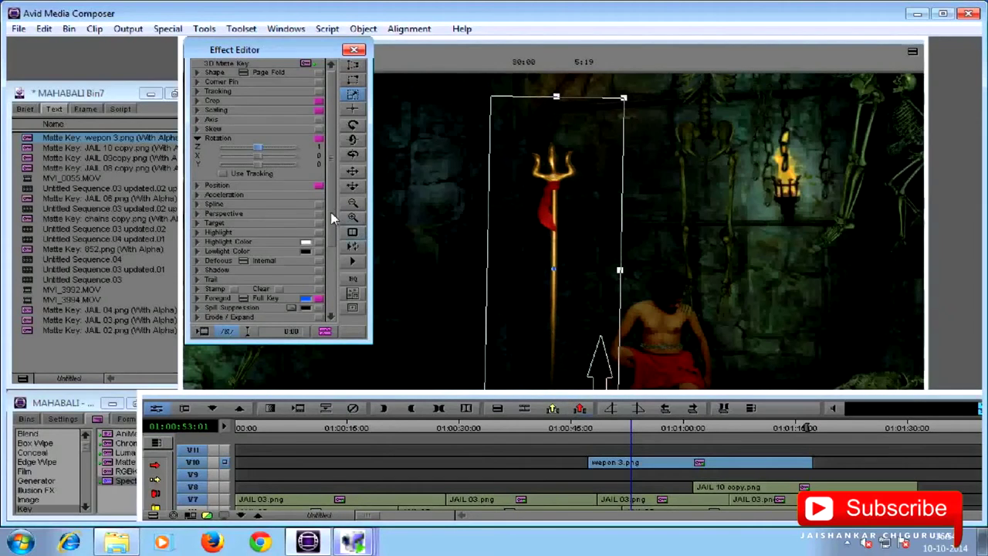
{"action": "scroll", "coordinate": [299, 194], "scroll_direction": "down", "scroll_amount": 3}
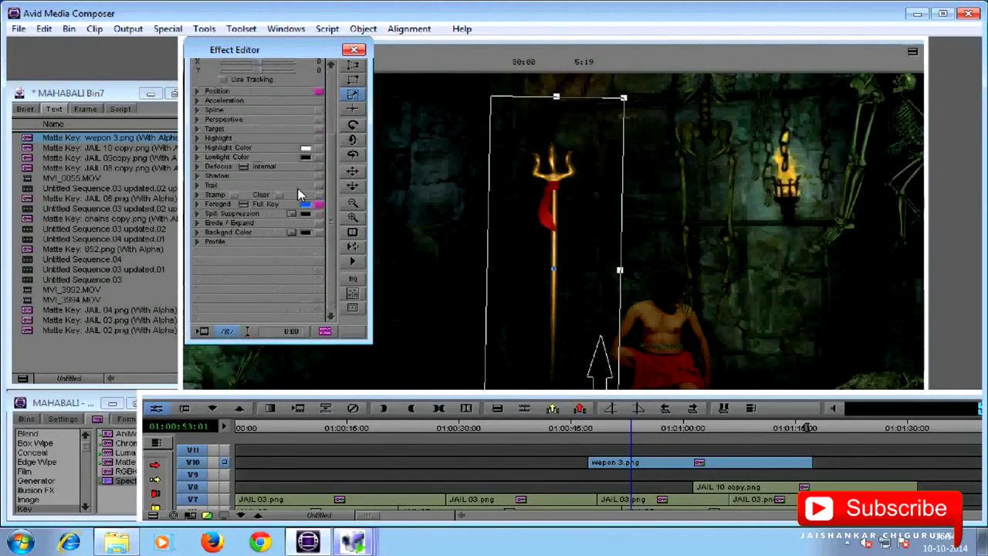
{"action": "scroll", "coordinate": [239, 273], "scroll_direction": "up", "scroll_amount": 3}
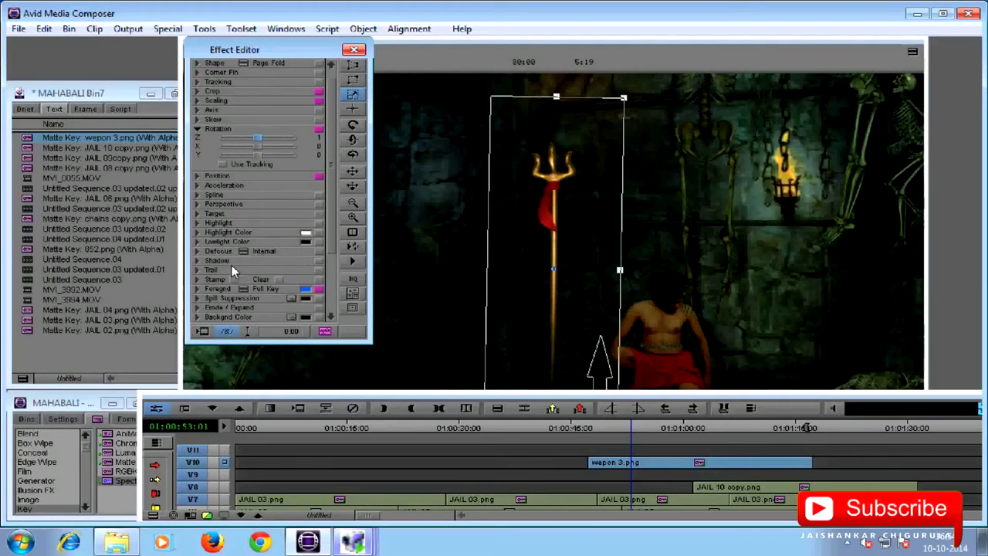
{"action": "mouse_move", "coordinate": [357, 540]}
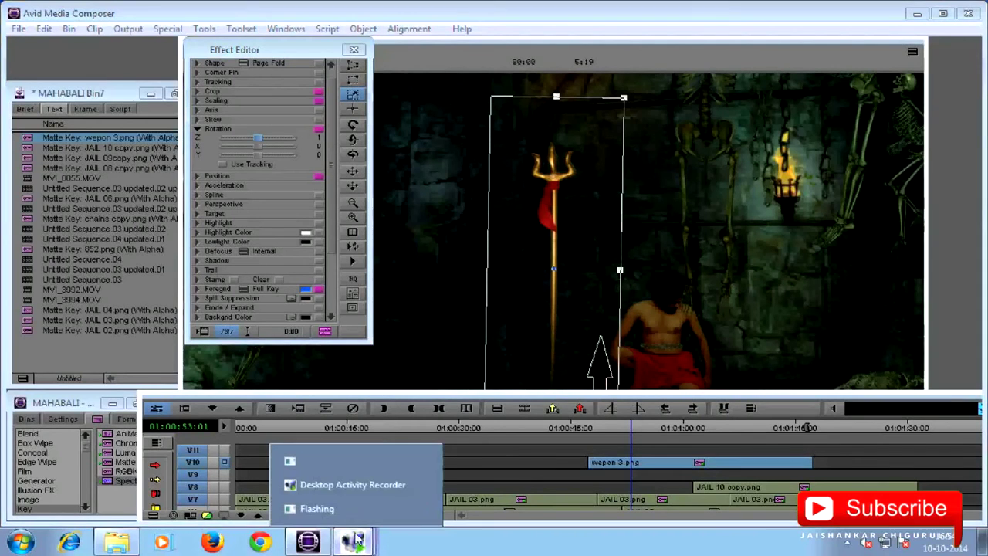
{"action": "left_click", "coordinate": [423, 483]}
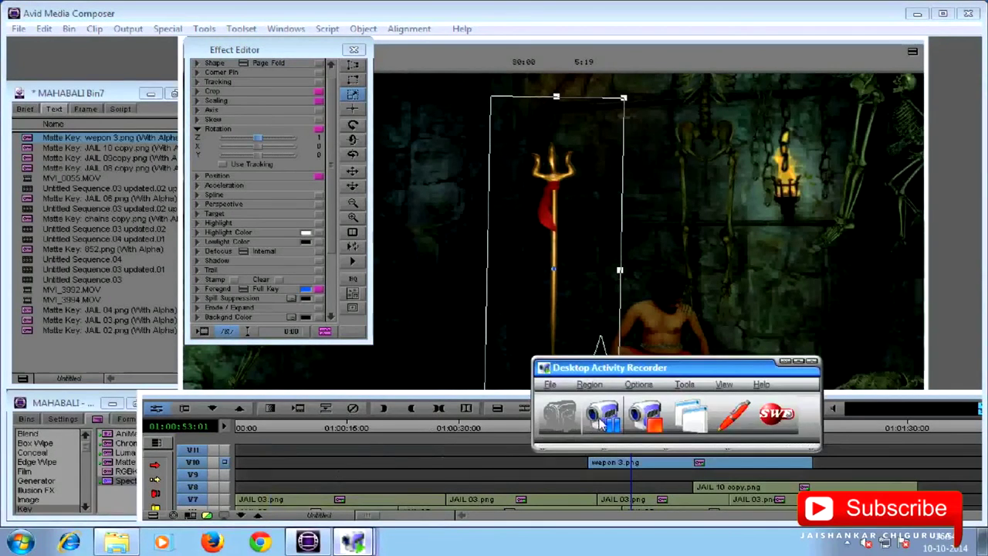
{"action": "left_click", "coordinate": [603, 414]}
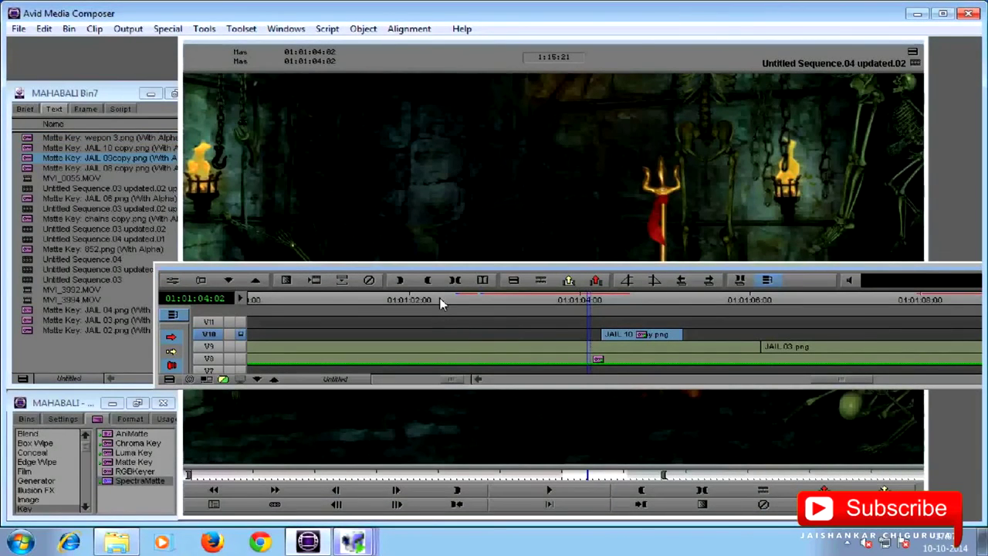
- Move the playhead to 01:01:03:06, then reposition and narrow the timeline window to uncover more of the composite image
{"action": "left_click", "coordinate": [443, 301]}
{"action": "left_click_drag", "start_coordinate": [500, 299], "coordinate": [517, 301]}
{"action": "left_click_drag", "start_coordinate": [587, 268], "coordinate": [455, 270]}
{"action": "left_click_drag", "start_coordinate": [849, 265], "coordinate": [421, 279]}
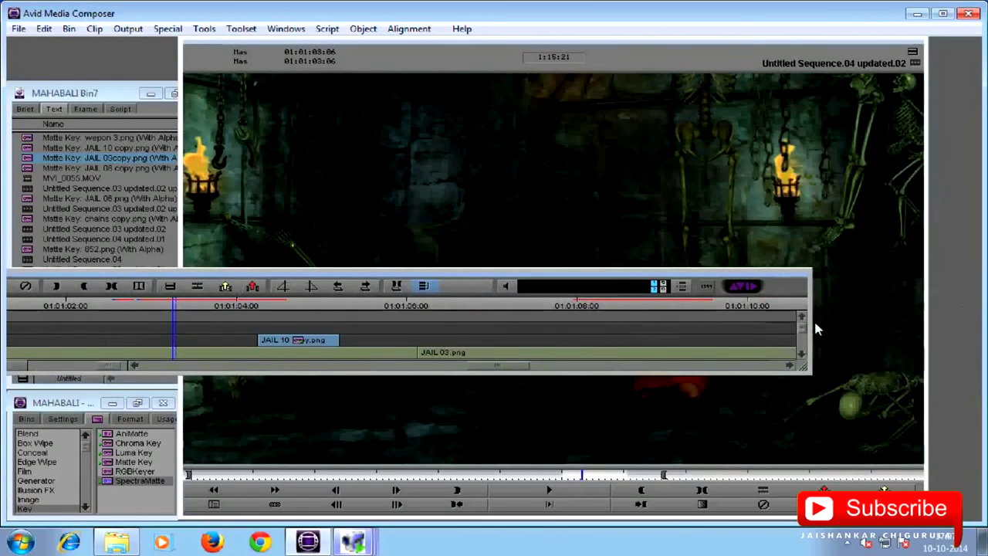
{"action": "left_click_drag", "start_coordinate": [808, 322], "coordinate": [403, 322]}
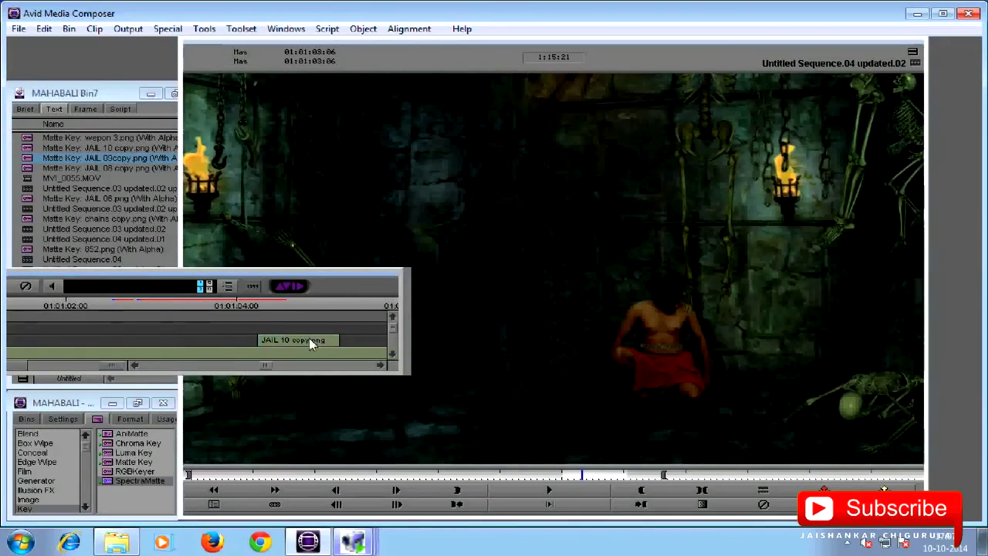
- Scrub through the frames before the JAIL 10 copy.png clip and park the playhead at 01:01:04:02
{"action": "left_click", "coordinate": [182, 311]}
{"action": "left_click_drag", "start_coordinate": [189, 314], "coordinate": [315, 319]}
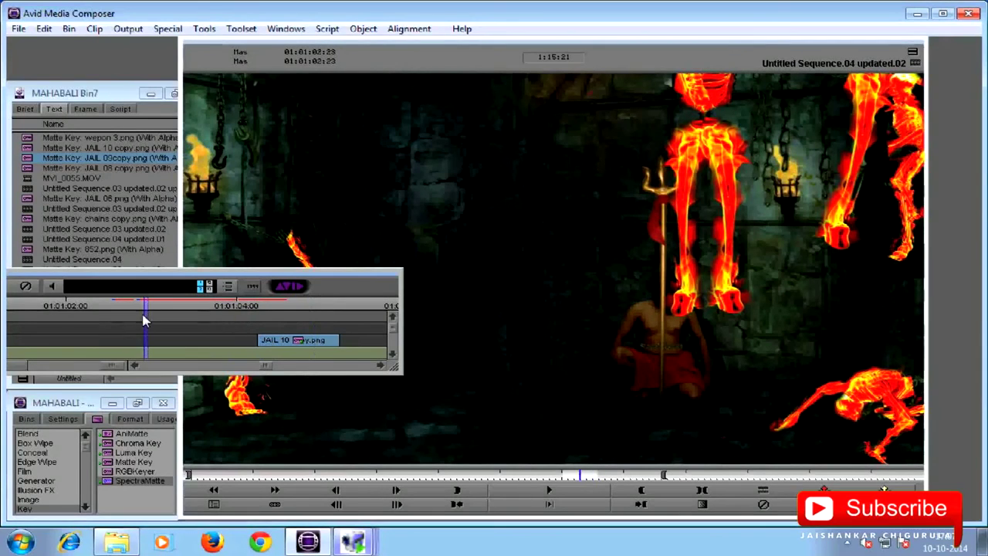
{"action": "left_click", "coordinate": [211, 324]}
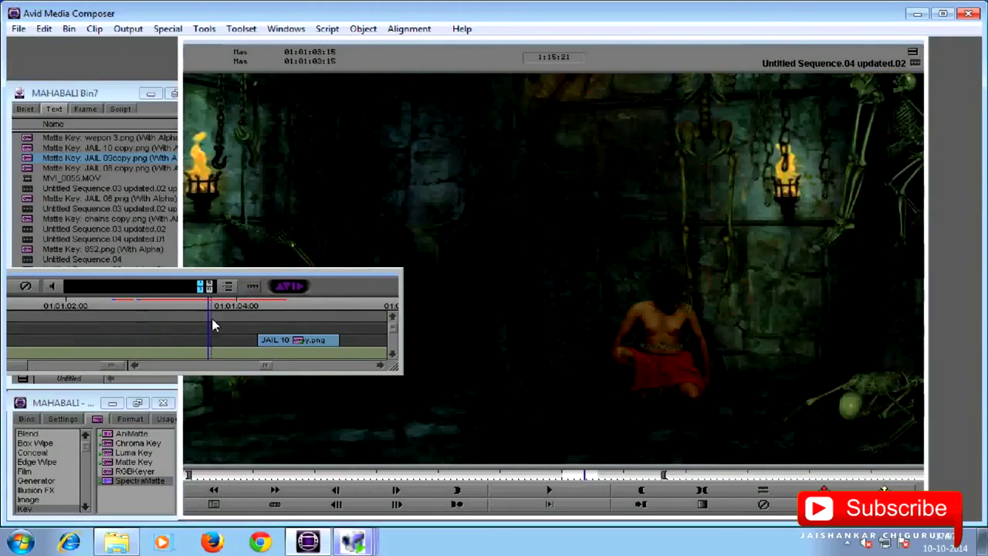
{"action": "left_click", "coordinate": [254, 326]}
{"action": "mouse_move", "coordinate": [255, 326]}
{"action": "left_mouse_down"}
{"action": "mouse_move", "coordinate": [187, 324]}
{"action": "mouse_move", "coordinate": [246, 328]}
{"action": "left_mouse_up"}
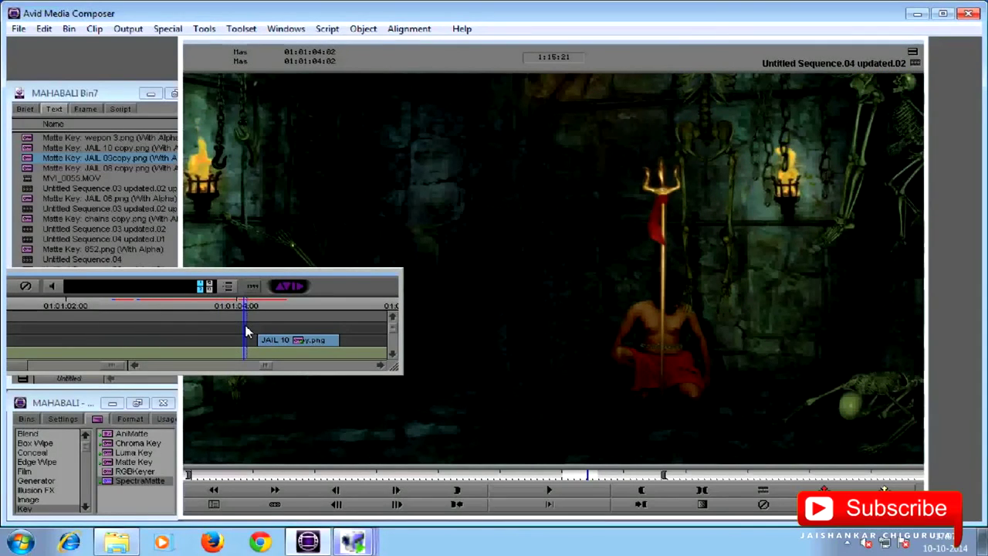
- Slide the JAIL 10 copy.png clip four frames earlier to start at 01:01:04:02, and scrub across it to 01:01:04:12
{"action": "left_click_drag", "start_coordinate": [253, 372], "coordinate": [254, 461]}
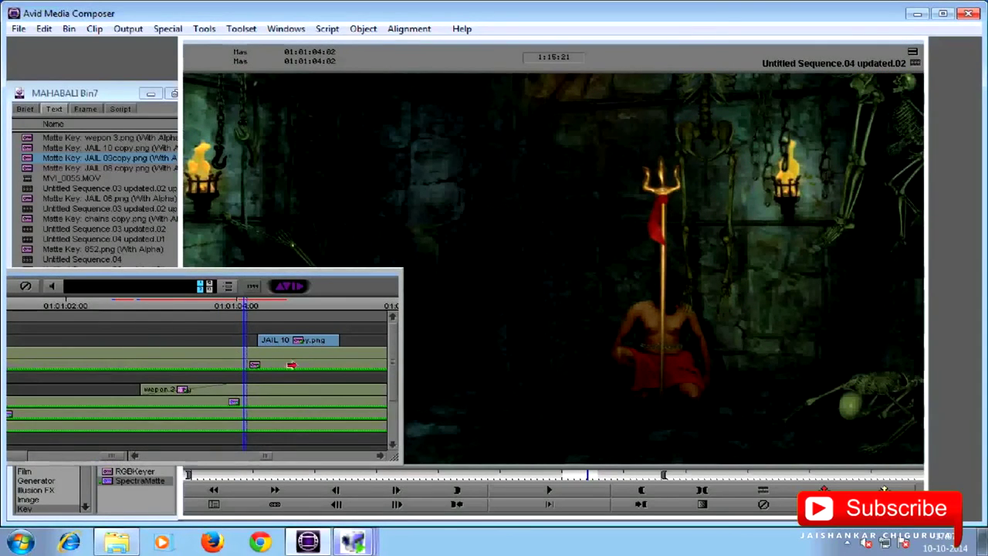
{"action": "left_click_drag", "start_coordinate": [280, 339], "coordinate": [267, 343]}
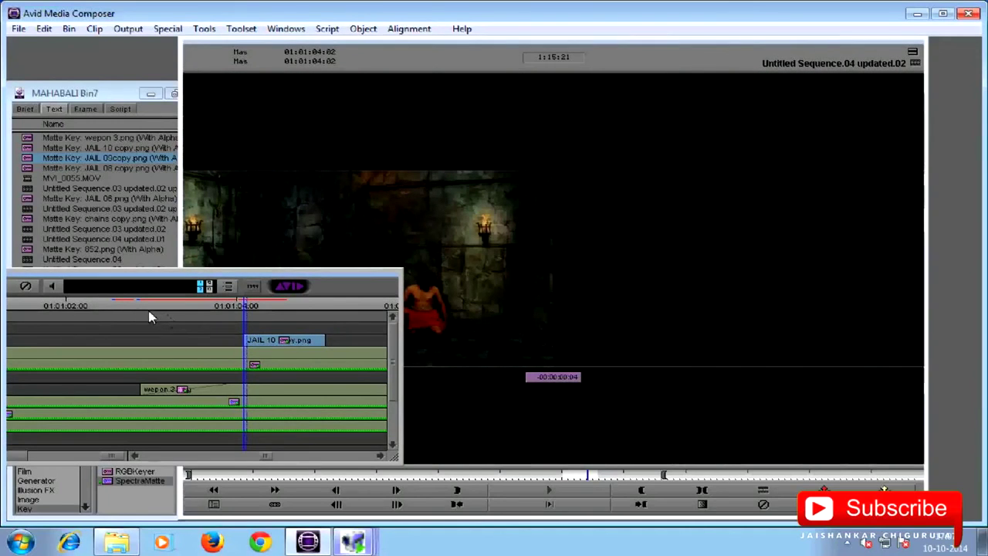
{"action": "left_click_drag", "start_coordinate": [126, 309], "coordinate": [284, 340]}
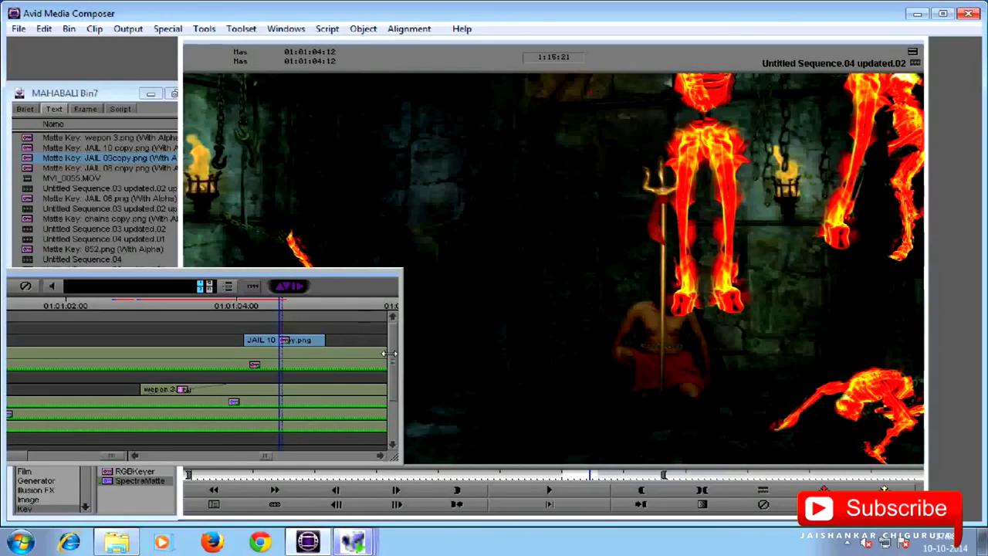
- Scrub the sequence from 01:01:00:08 to about 01:01:05:06 to review the trident and skeleton compositing
{"action": "mouse_move", "coordinate": [319, 543]}
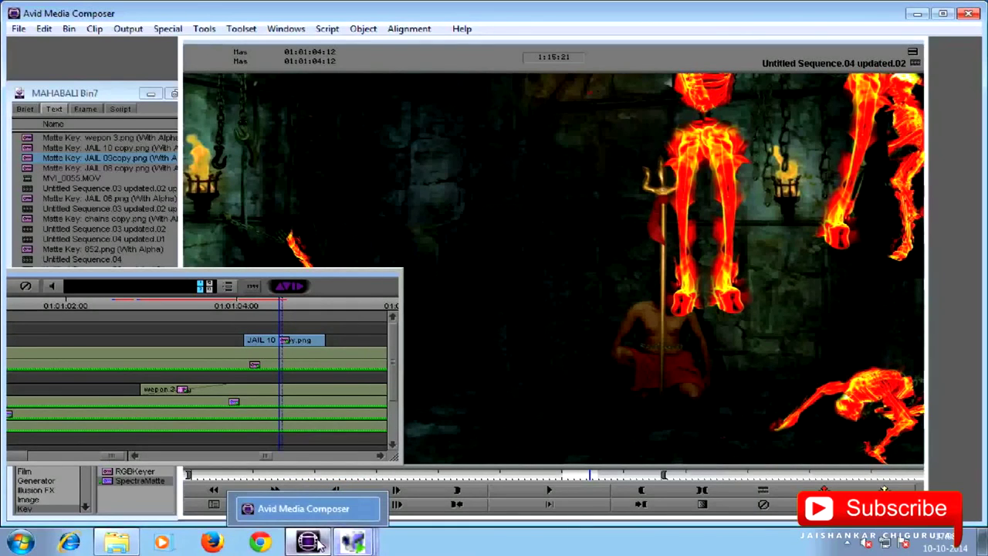
{"action": "left_click", "coordinate": [318, 543]}
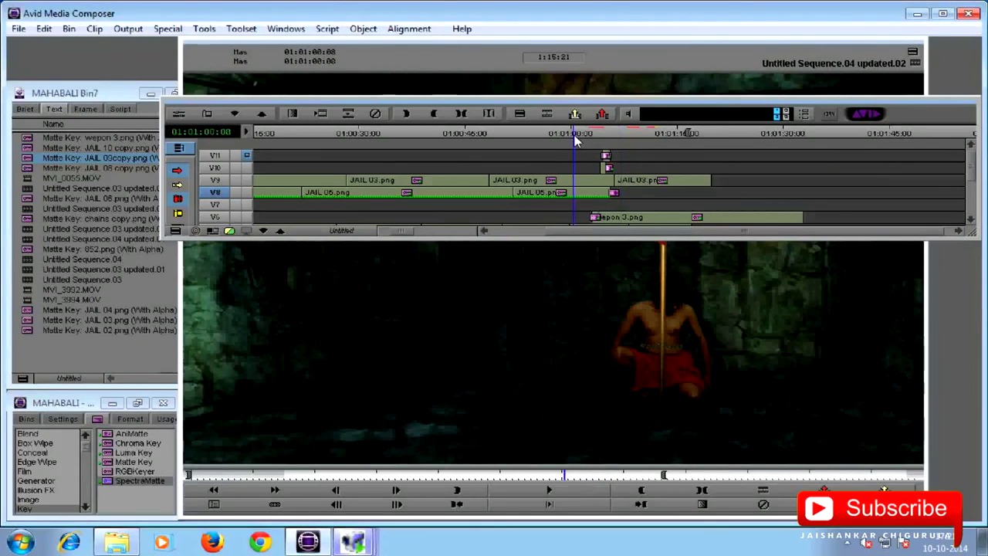
{"action": "left_click_drag", "start_coordinate": [573, 139], "coordinate": [617, 172]}
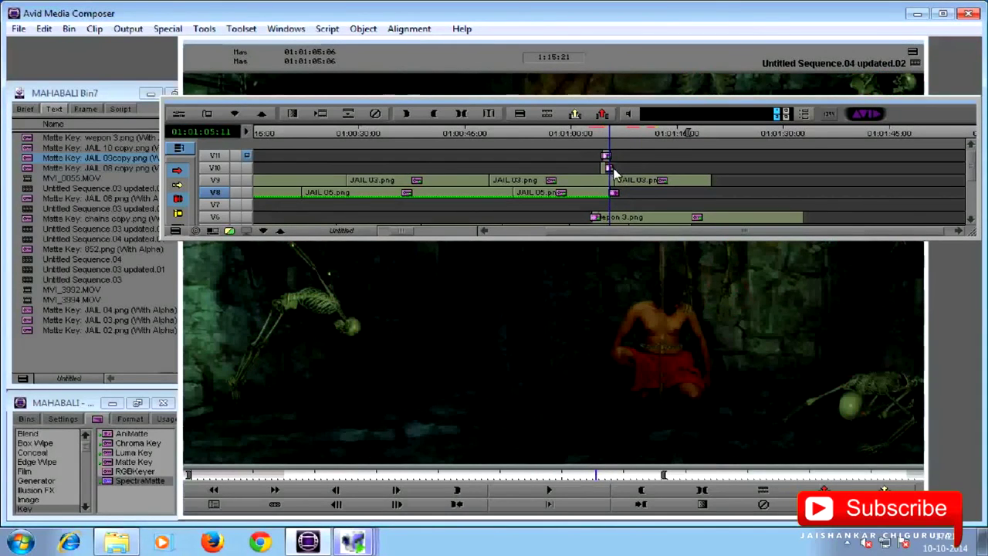